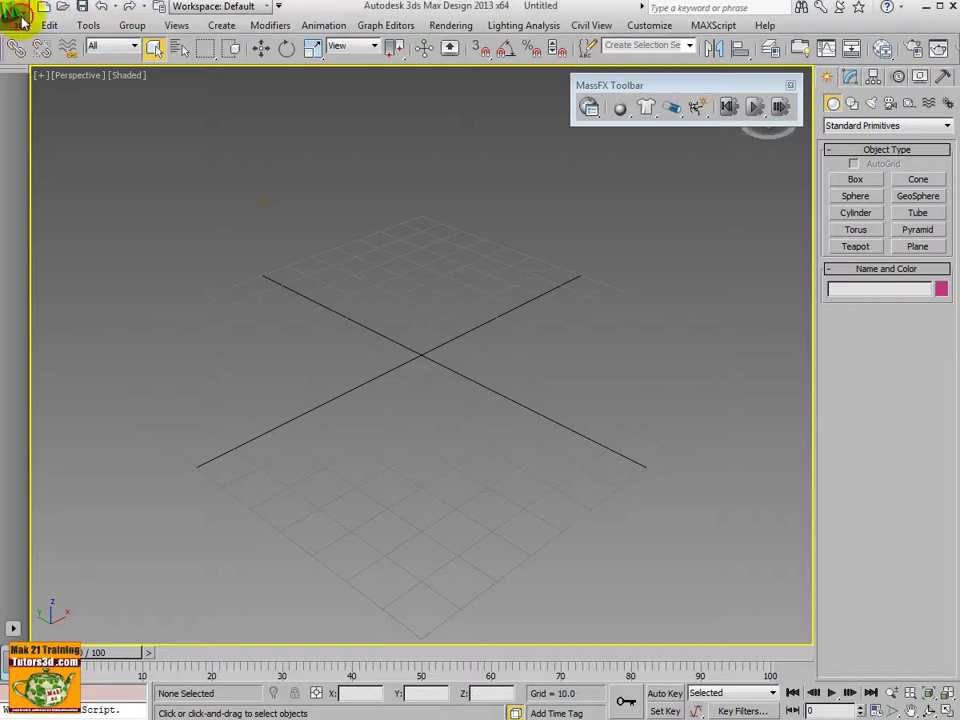
Open 015_Albatros_2013.max from the Recent Documents list
{"action": "left_click", "coordinate": [17, 18]}
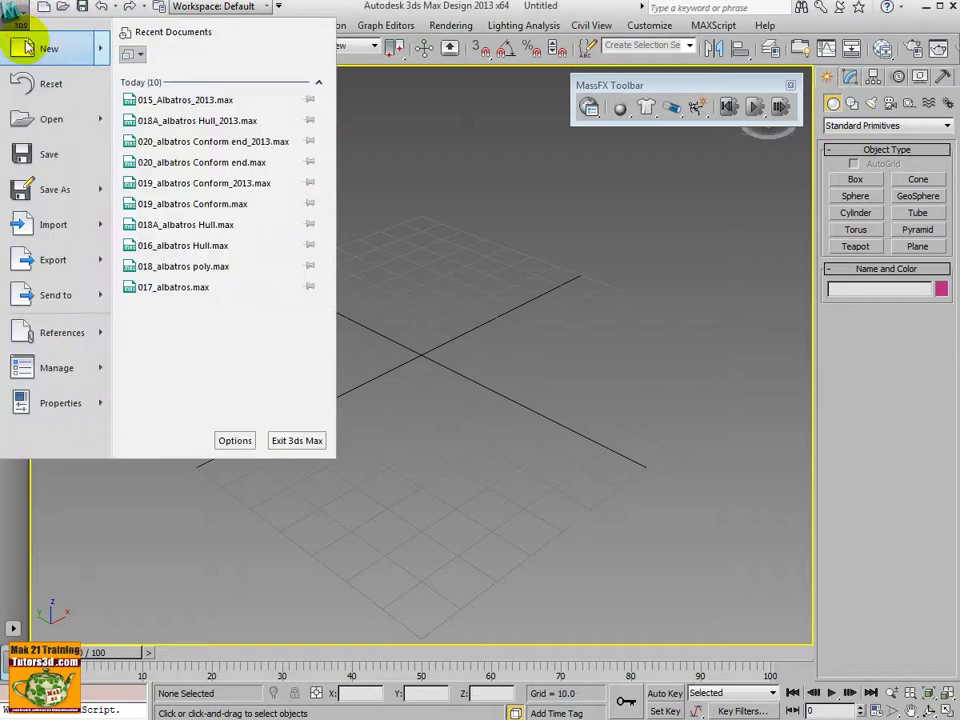
{"action": "left_click", "coordinate": [164, 104]}
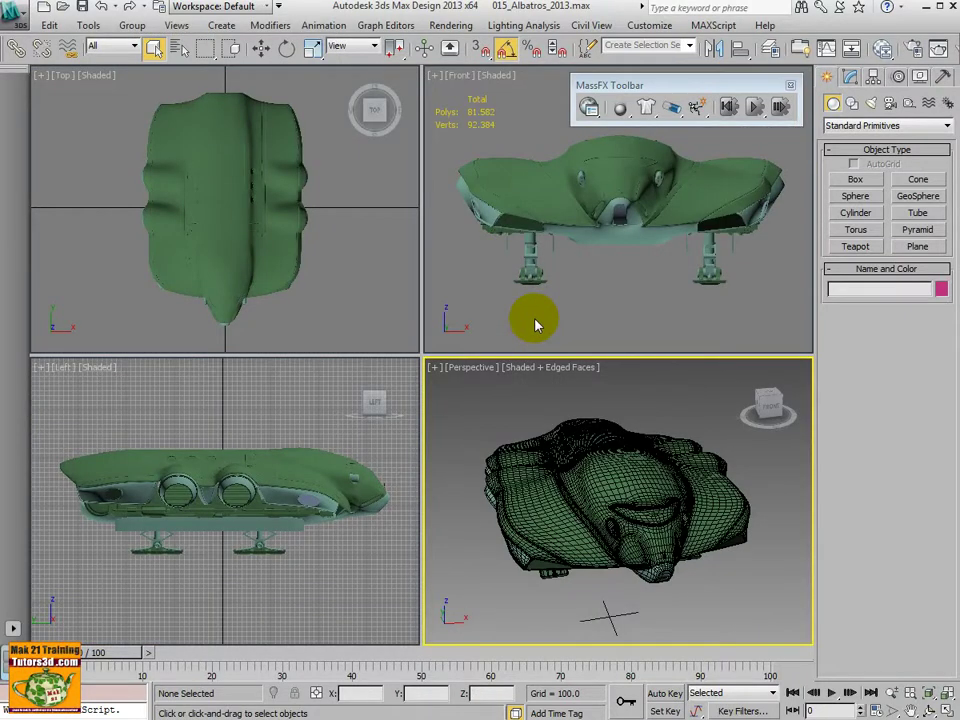
Compare the Front and Perspective views maximized, then restore the four-viewport layout
{"action": "left_click", "coordinate": [615, 326]}
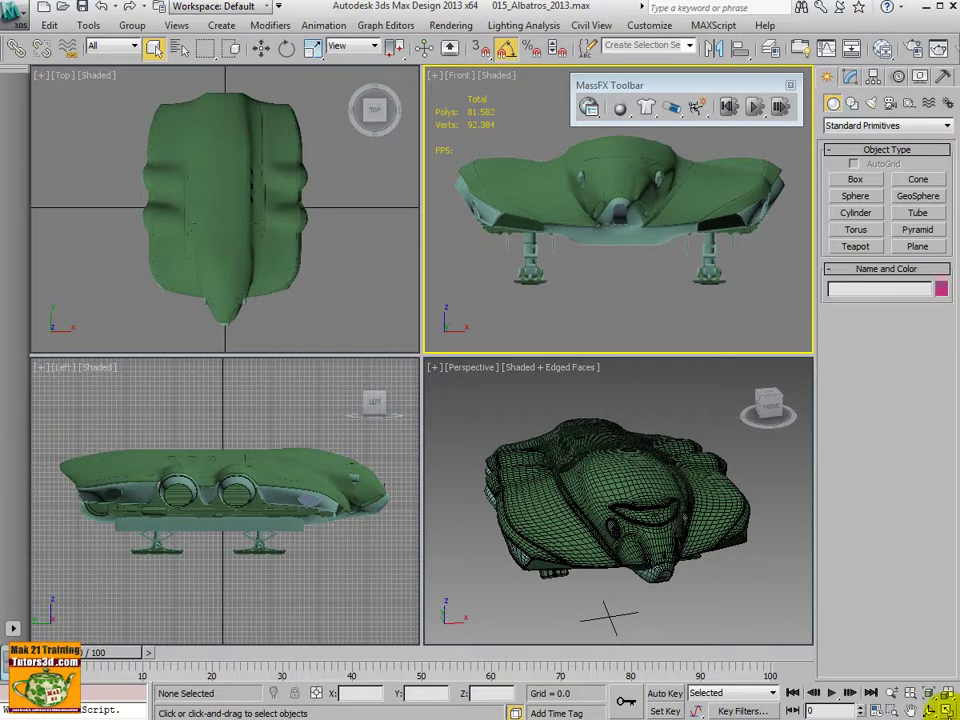
{"action": "key", "text": "alt+w"}
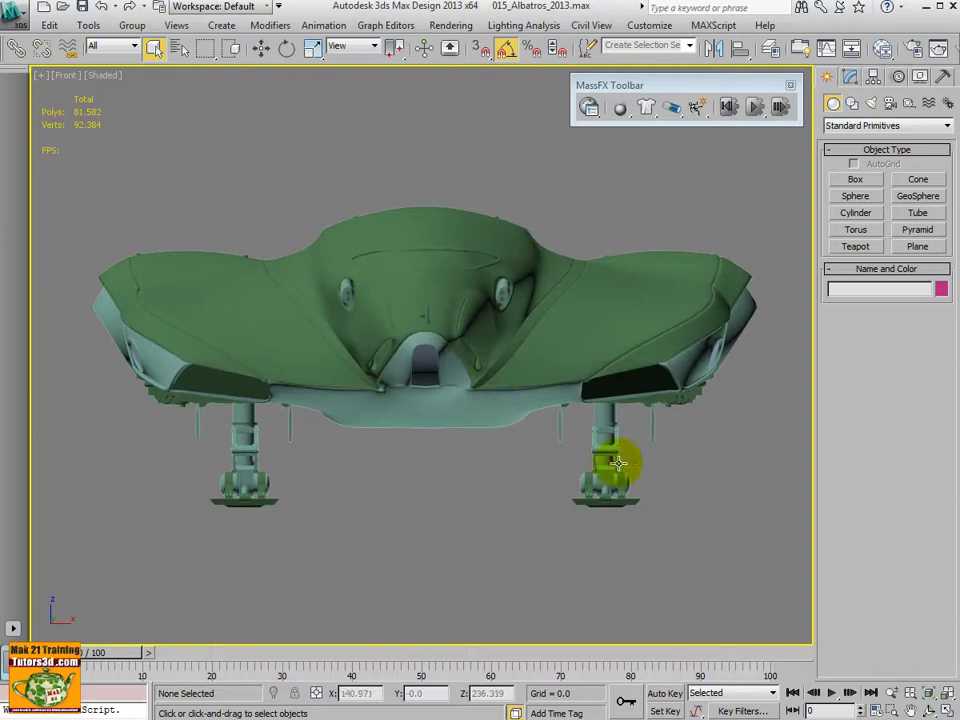
{"action": "key", "text": "alt+w"}
{"action": "left_click", "coordinate": [524, 410]}
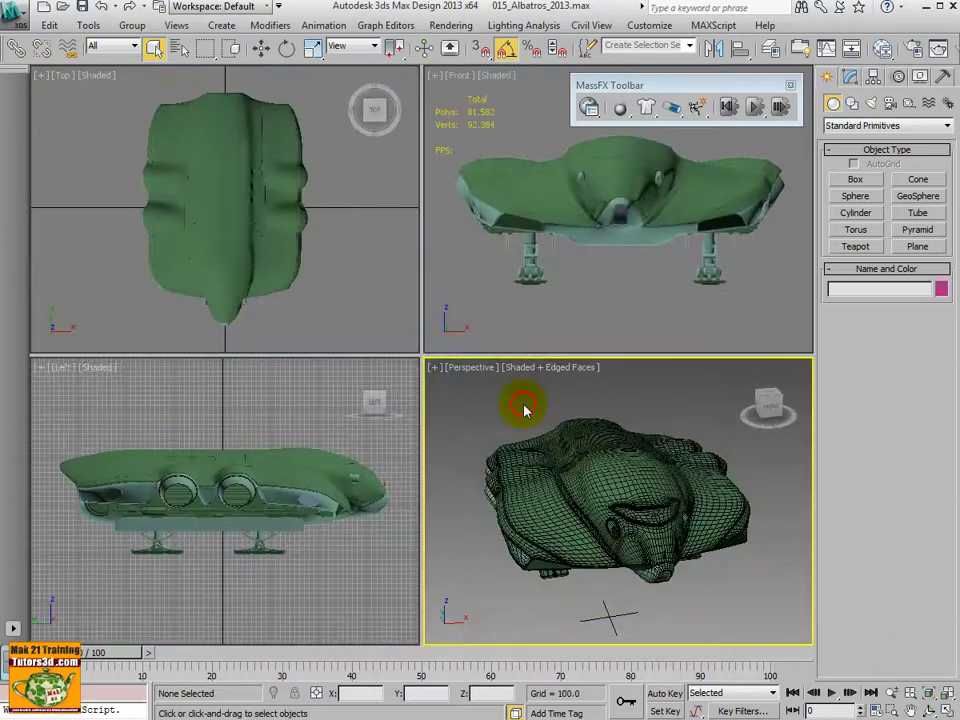
{"action": "left_click", "coordinate": [946, 707]}
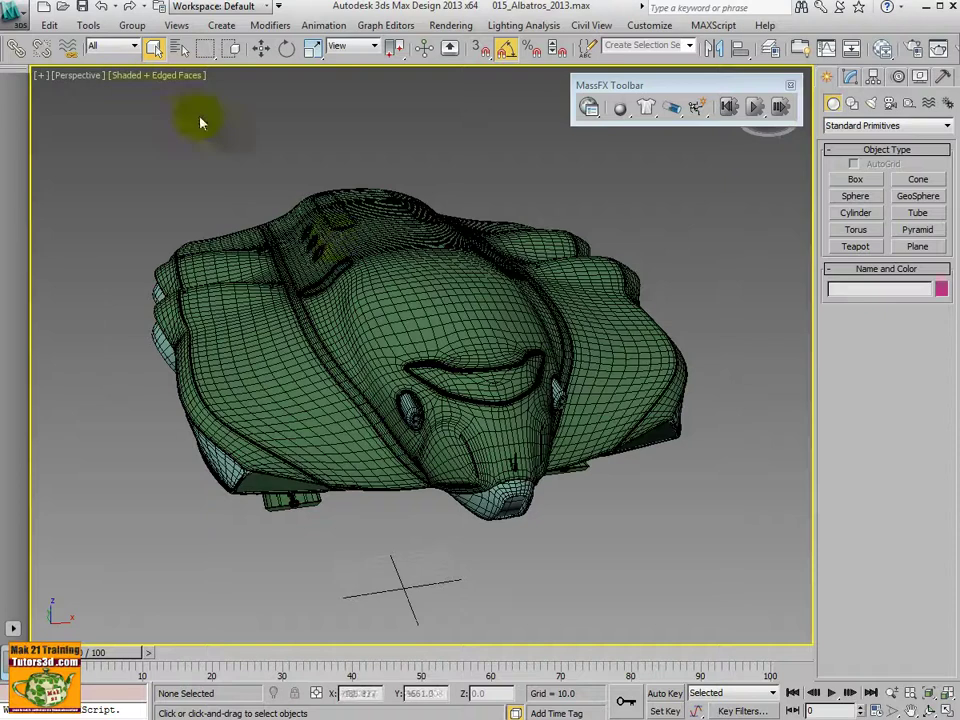
{"action": "key", "text": "alt+w"}
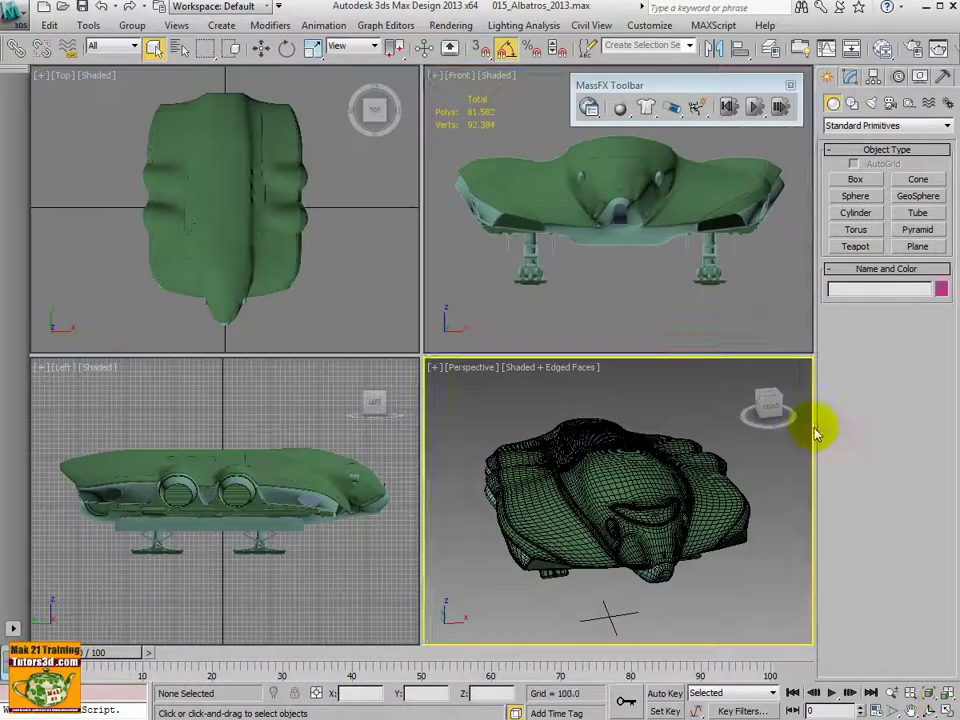
Maximize the Front viewport and browse the available MassFX rigid body types
{"action": "left_click", "coordinate": [707, 231]}
{"action": "left_click", "coordinate": [944, 708]}
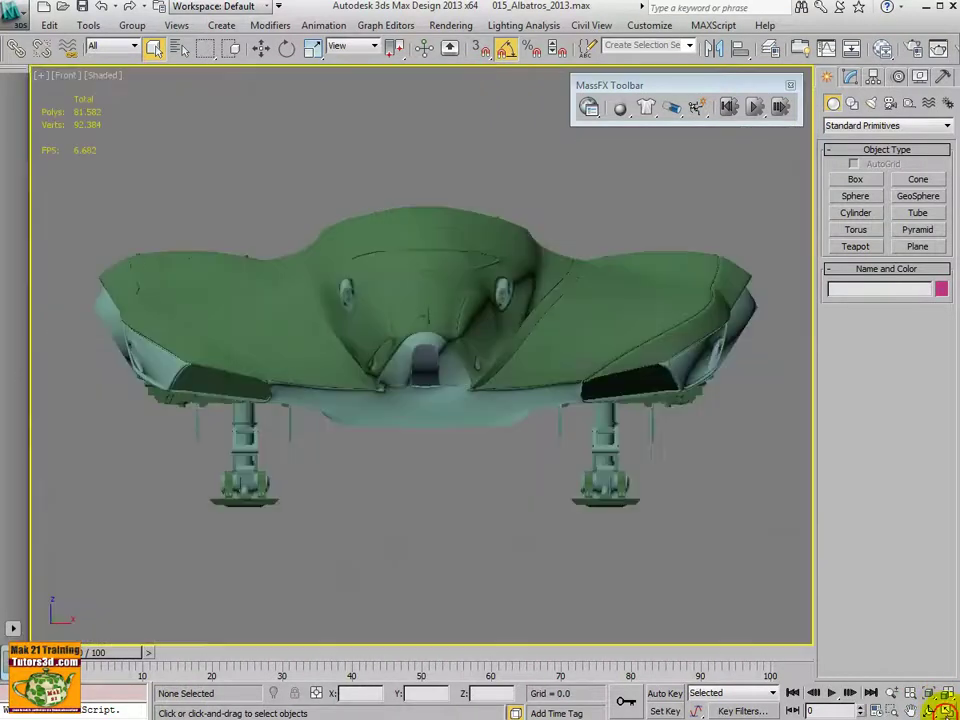
{"action": "left_click_drag", "start_coordinate": [591, 109], "coordinate": [664, 129]}
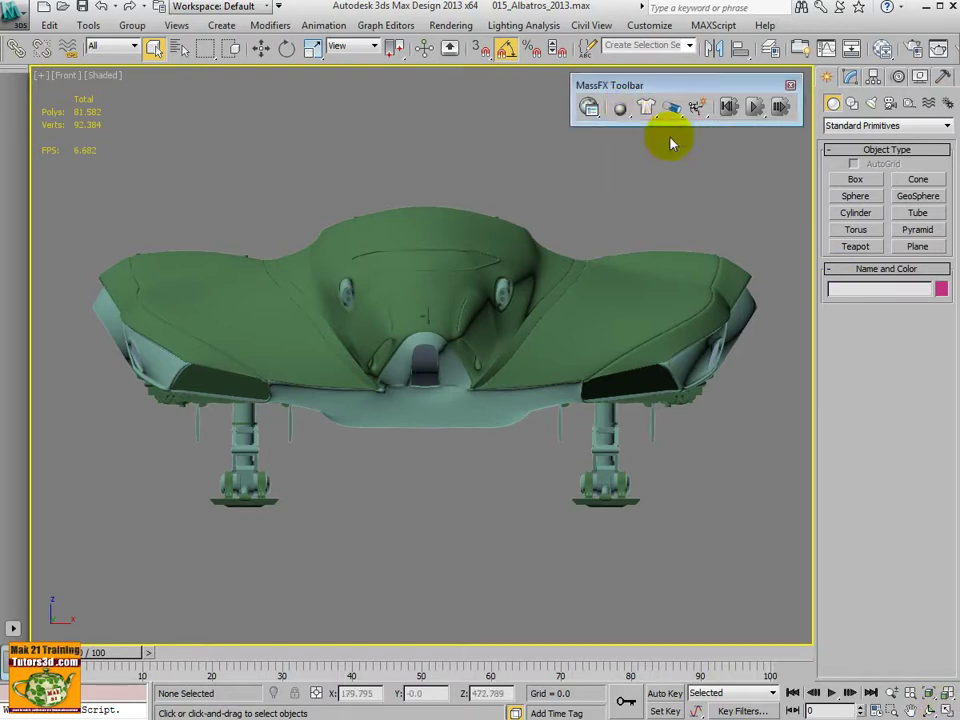
Select the albatros ship and set it as a Dynamic MassFX Rigid Body
{"action": "left_click", "coordinate": [641, 285]}
{"action": "left_click_drag", "start_coordinate": [620, 107], "coordinate": [626, 131]}
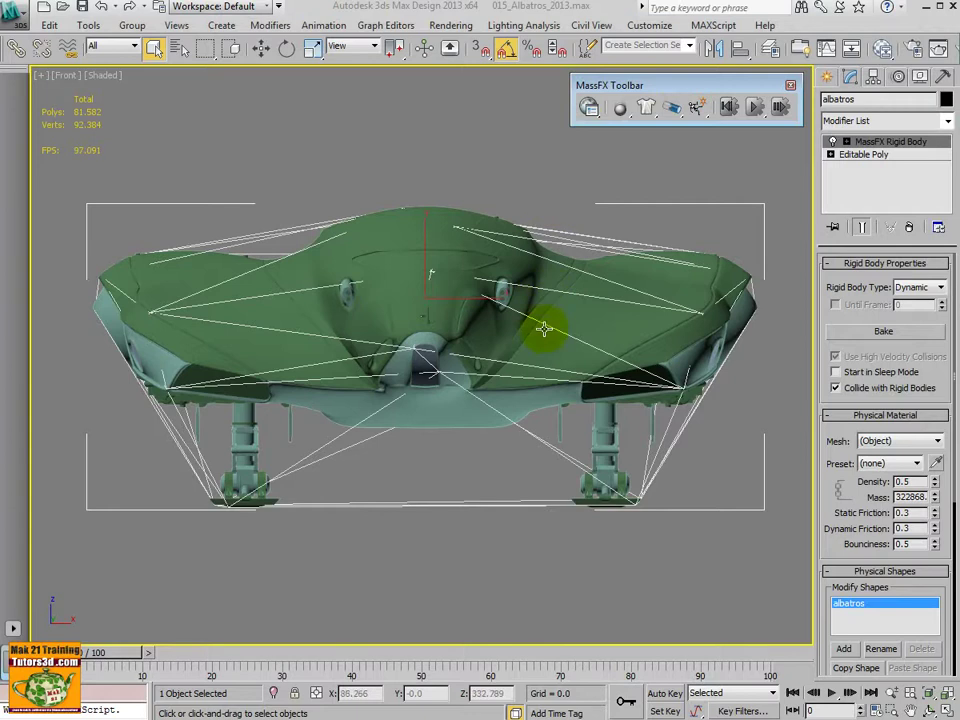
{"action": "scroll", "coordinate": [532, 305], "scroll_direction": "down", "scroll_amount": 1}
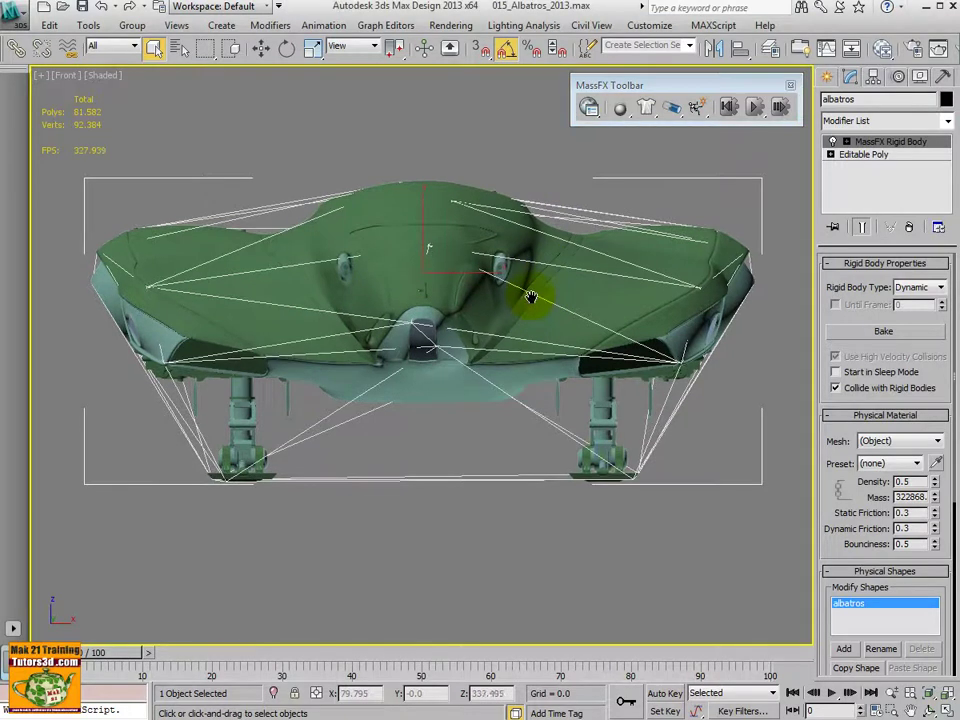
{"action": "scroll", "coordinate": [531, 290], "scroll_direction": "down", "scroll_amount": 2}
{"action": "scroll", "coordinate": [530, 275], "scroll_direction": "down", "scroll_amount": 2}
Frame the ship, maximize the Perspective view, and turn off Edged Faces shading
{"action": "key", "text": "z"}
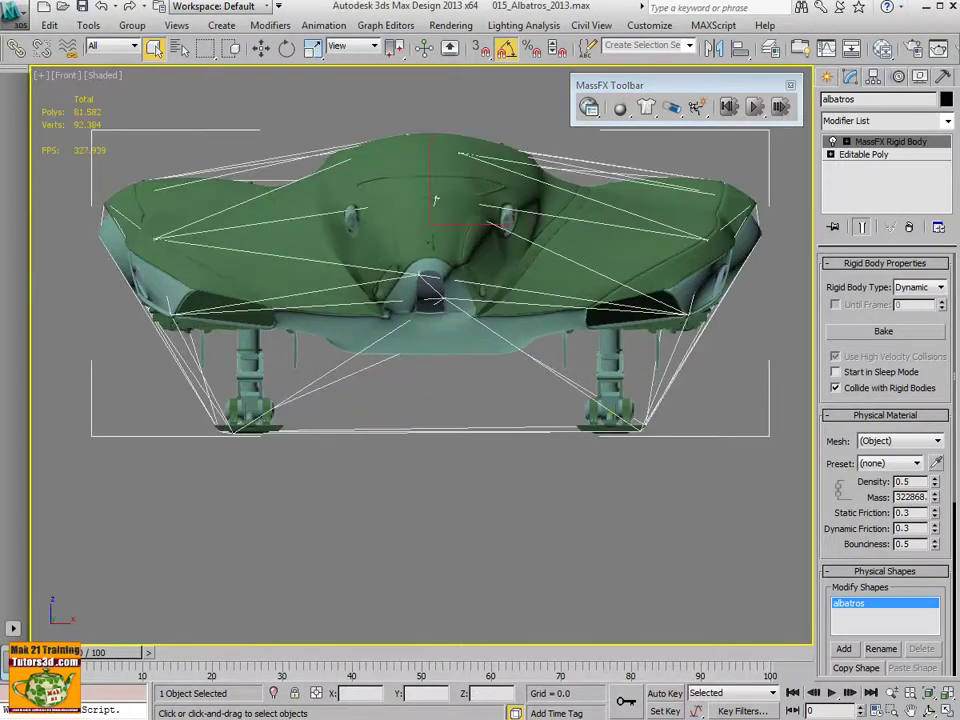
{"action": "key", "text": "alt+w"}
{"action": "right_click", "coordinate": [608, 617]}
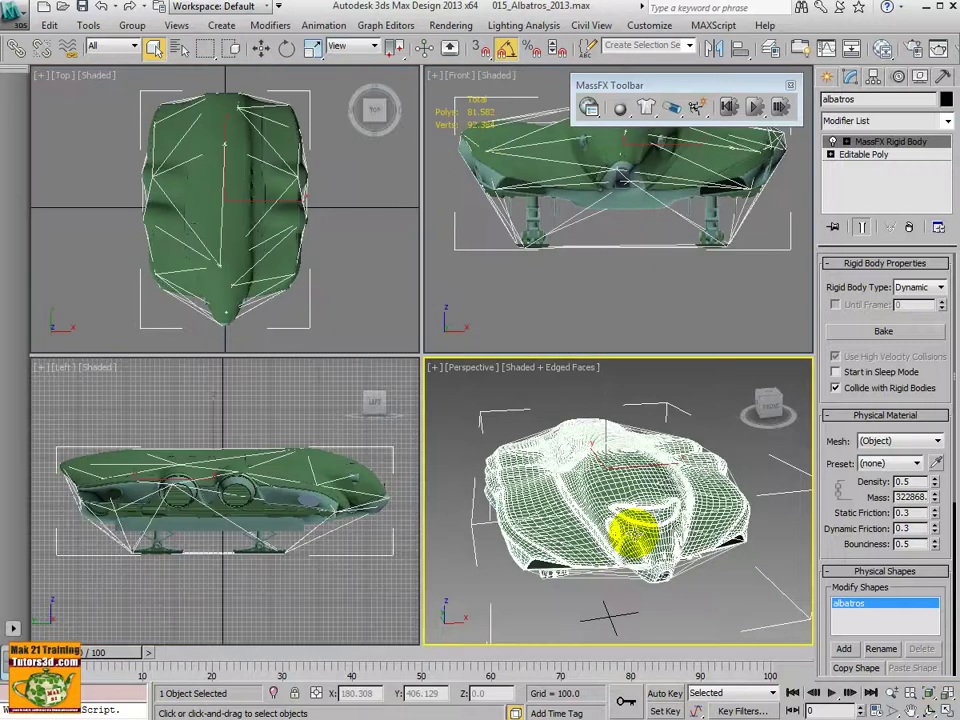
{"action": "key", "text": "alt+w"}
{"action": "left_click", "coordinate": [177, 80]}
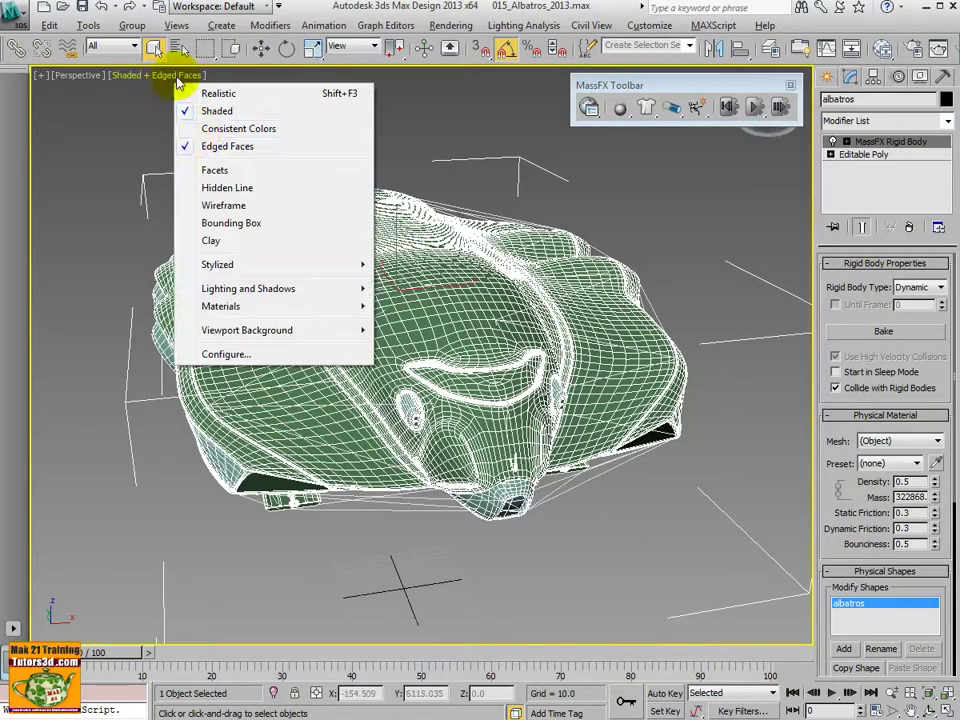
{"action": "left_click", "coordinate": [221, 146]}
Run the simulation, reset it to frame 0, and view the hull from below
{"action": "mouse_move", "coordinate": [596, 446]}
{"action": "middle_mouse_down", "text": "alt"}
{"action": "mouse_move", "coordinate": [575, 437]}
{"action": "mouse_move", "coordinate": [583, 456]}
{"action": "mouse_move", "coordinate": [561, 435]}
{"action": "mouse_move", "coordinate": [570, 407]}
{"action": "mouse_move", "coordinate": [558, 388]}
{"action": "mouse_move", "coordinate": [574, 403]}
{"action": "middle_mouse_up", "text": "alt"}
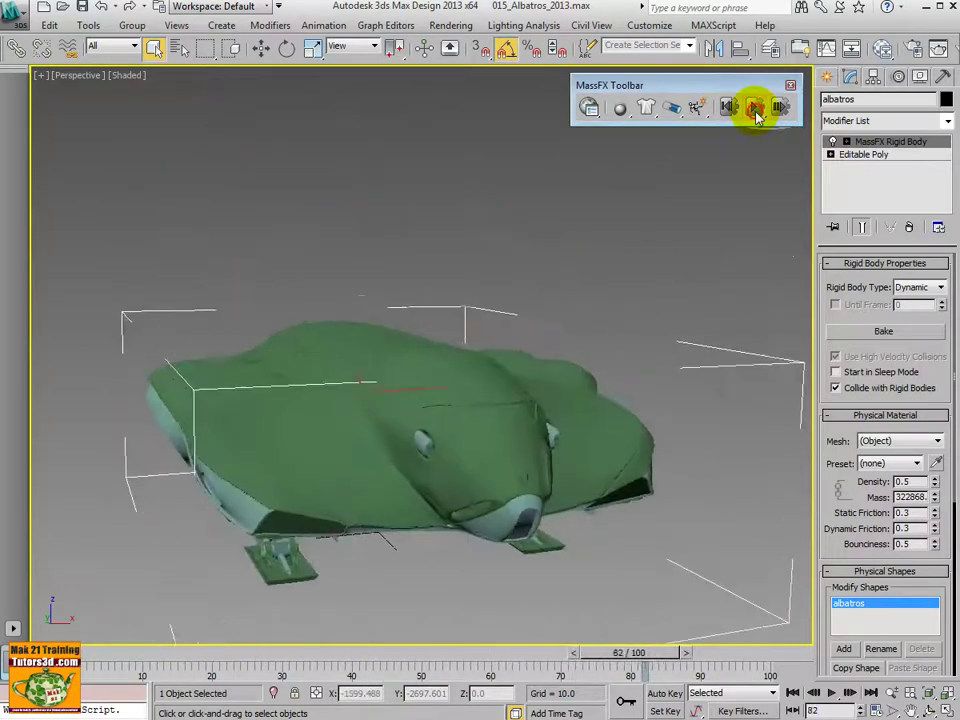
{"action": "left_click", "coordinate": [731, 109]}
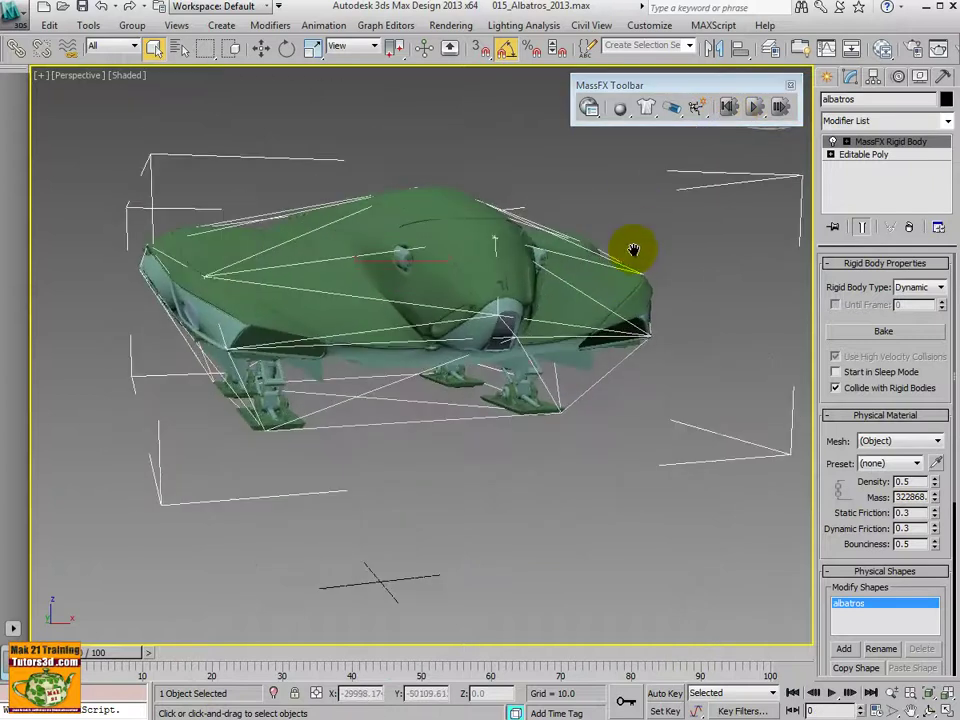
{"action": "mouse_move", "coordinate": [640, 258]}
{"action": "middle_mouse_down", "text": "alt"}
{"action": "mouse_move", "coordinate": [514, 257]}
{"action": "mouse_move", "coordinate": [493, 193]}
{"action": "mouse_move", "coordinate": [646, 256]}
{"action": "mouse_move", "coordinate": [649, 274]}
{"action": "middle_mouse_up", "text": "alt"}
Set the physical mesh Inflation to 50
{"action": "scroll", "coordinate": [825, 364], "scroll_direction": "down", "scroll_amount": 3}
{"action": "scroll", "coordinate": [827, 294], "scroll_direction": "down", "scroll_amount": 1}
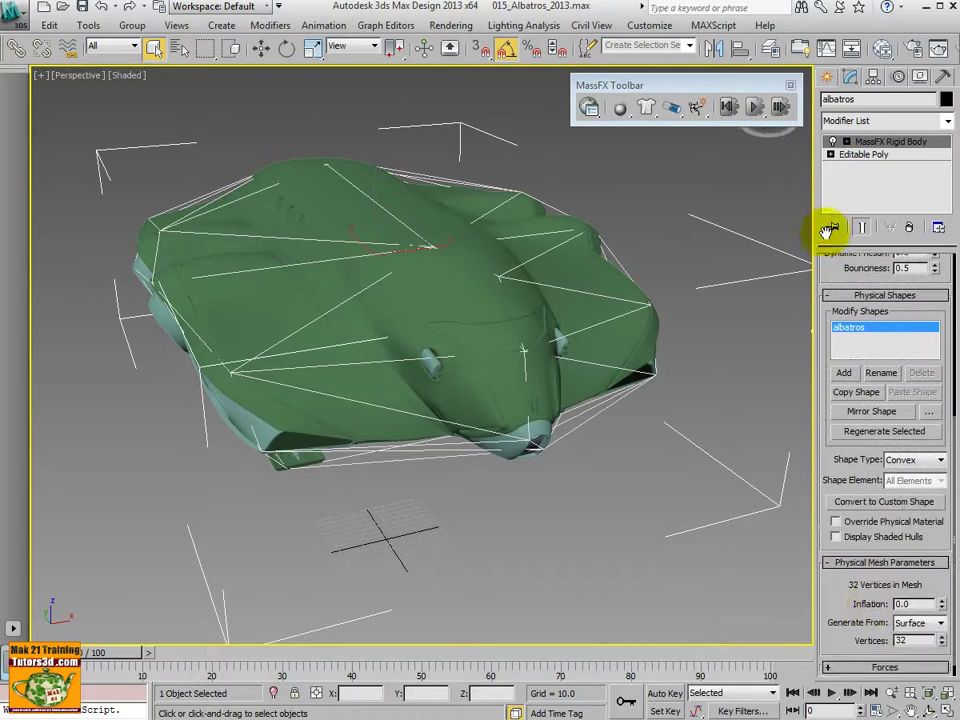
{"action": "scroll", "coordinate": [848, 413], "scroll_direction": "down", "scroll_amount": 2}
{"action": "scroll", "coordinate": [848, 413], "scroll_direction": "down", "scroll_amount": 1}
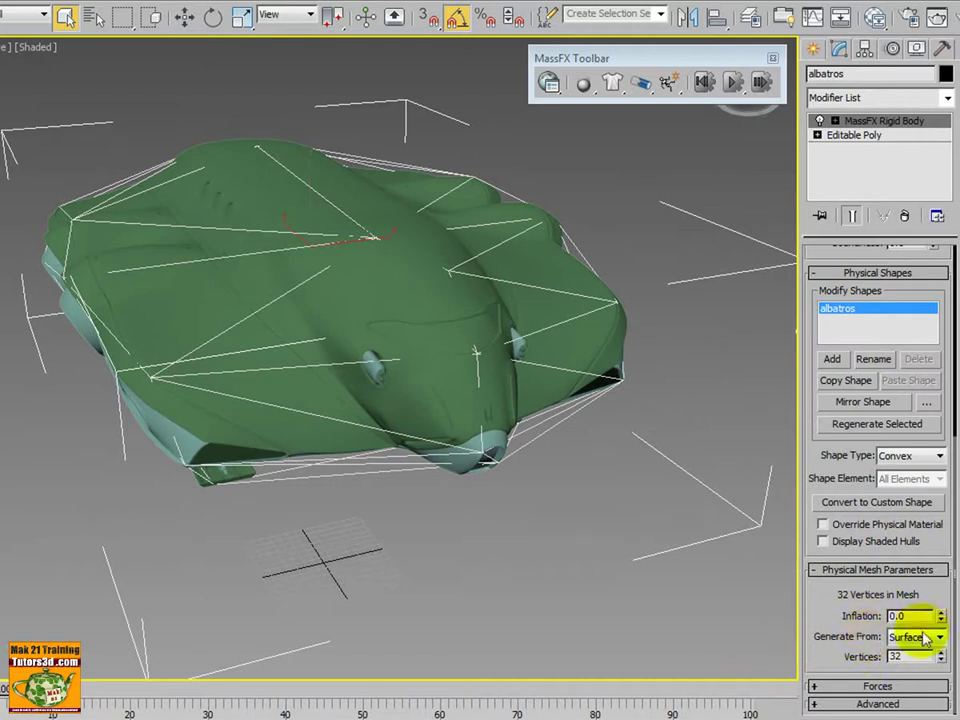
{"action": "double_click", "coordinate": [905, 616]}
{"action": "type", "text": "50"}
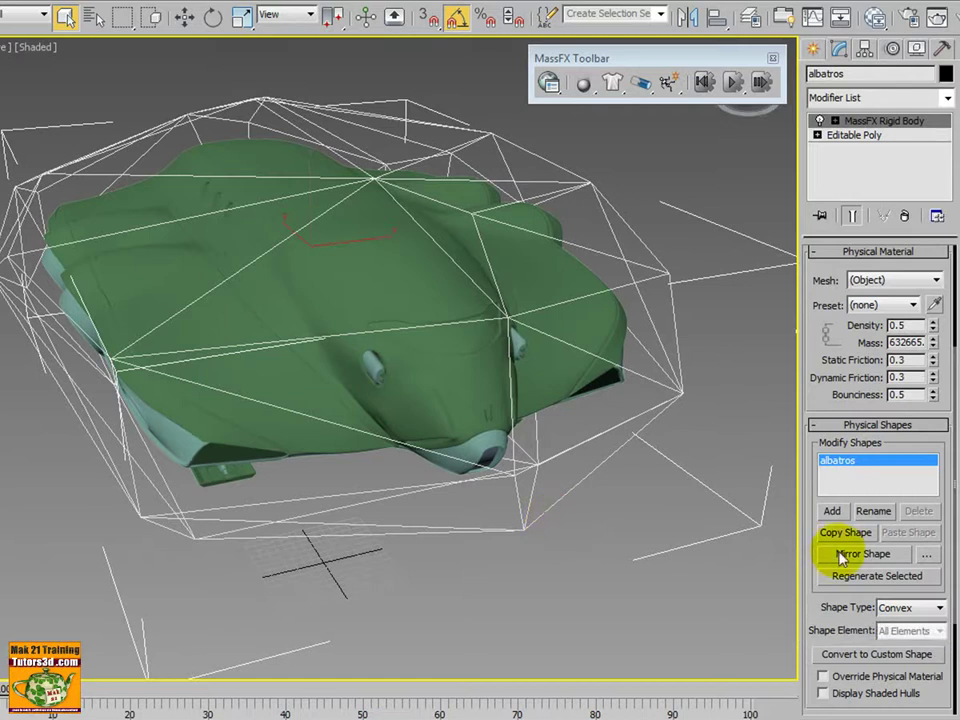
Change the hull Inflation back to 0 so it hugs the ship
{"action": "scroll", "coordinate": [810, 580], "scroll_direction": "down", "scroll_amount": 1}
{"action": "scroll", "coordinate": [850, 566], "scroll_direction": "down", "scroll_amount": 3}
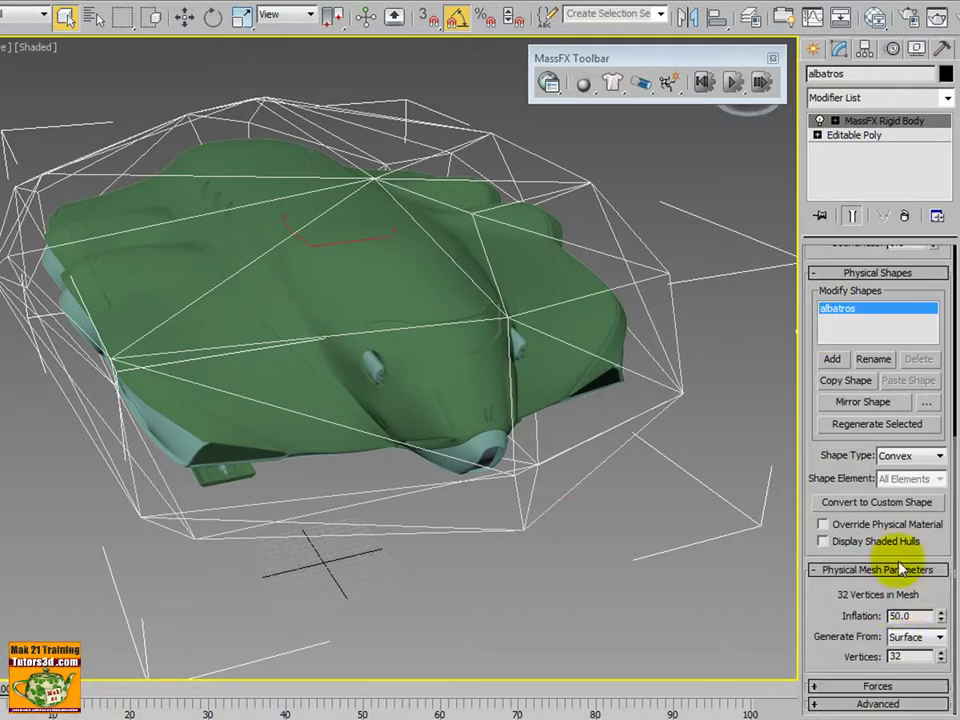
{"action": "double_click", "coordinate": [898, 615]}
{"action": "type", "text": "0"}
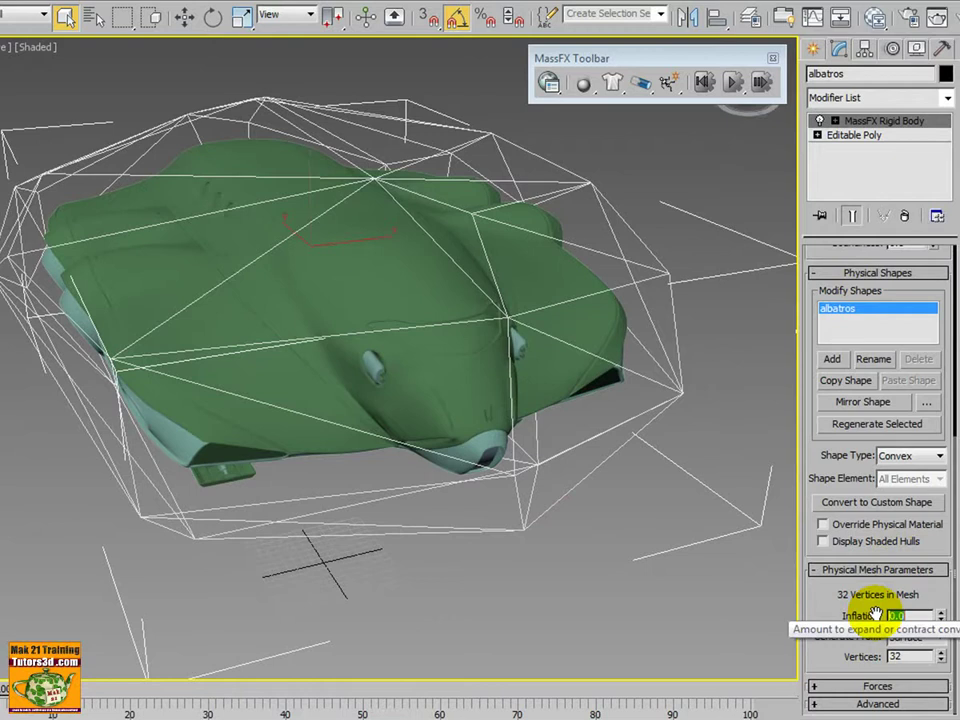
{"action": "key", "text": "Return"}
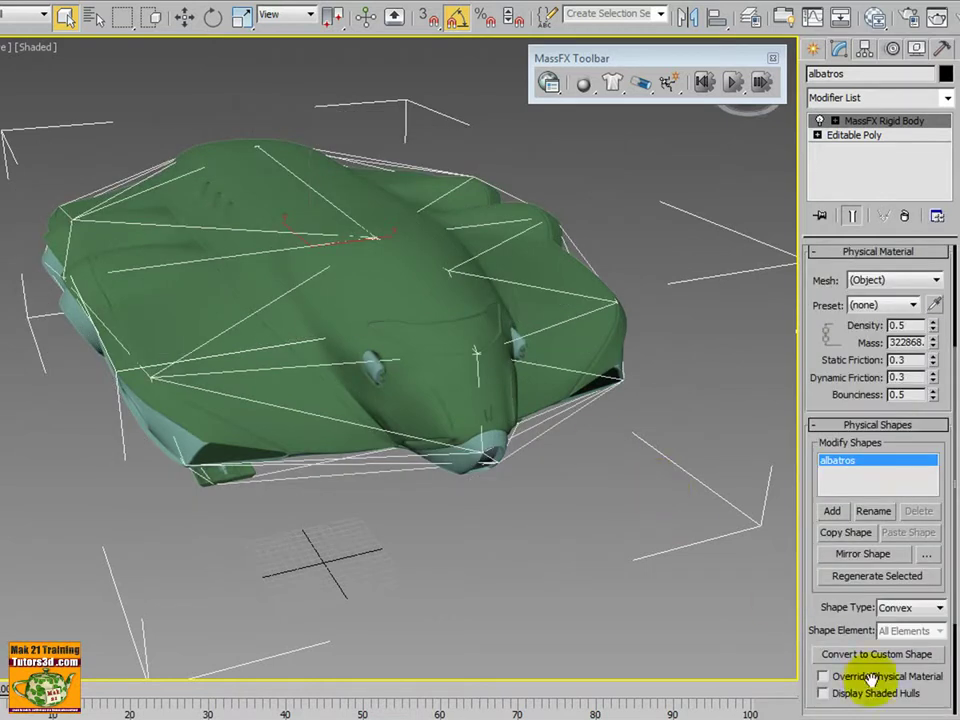
{"action": "scroll", "coordinate": [831, 400], "scroll_direction": "down", "scroll_amount": 3}
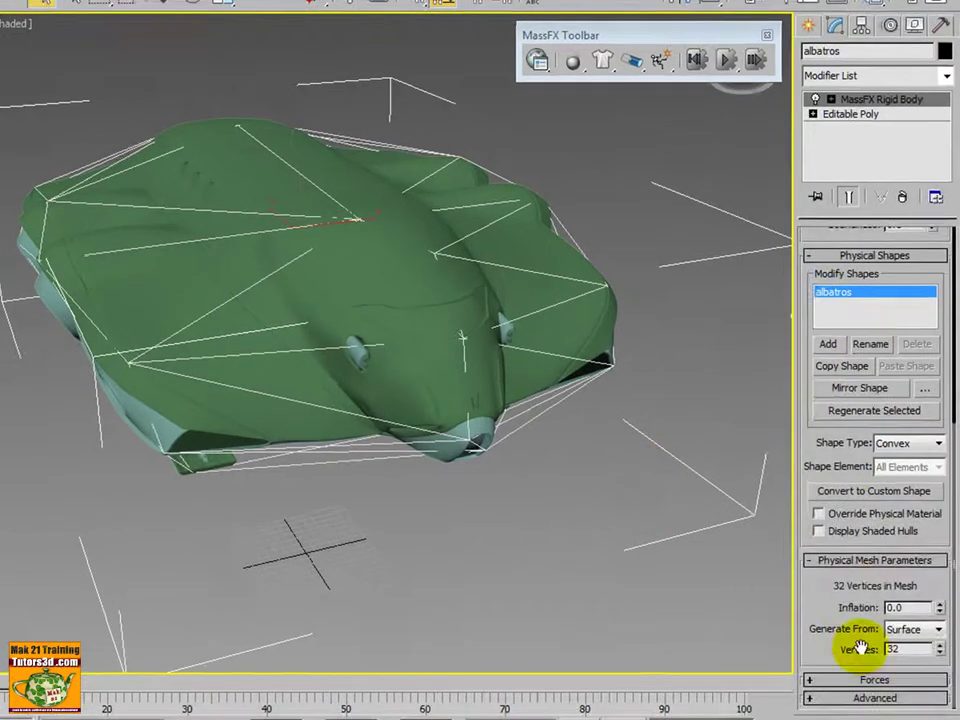
{"action": "left_click", "coordinate": [917, 631]}
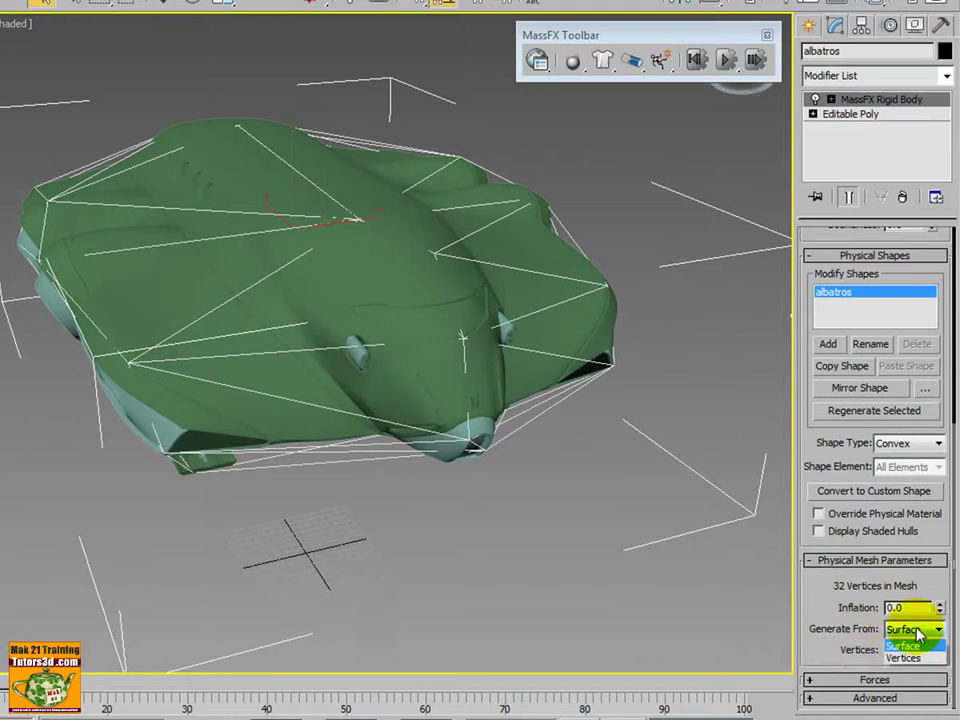
{"action": "left_click", "coordinate": [903, 658]}
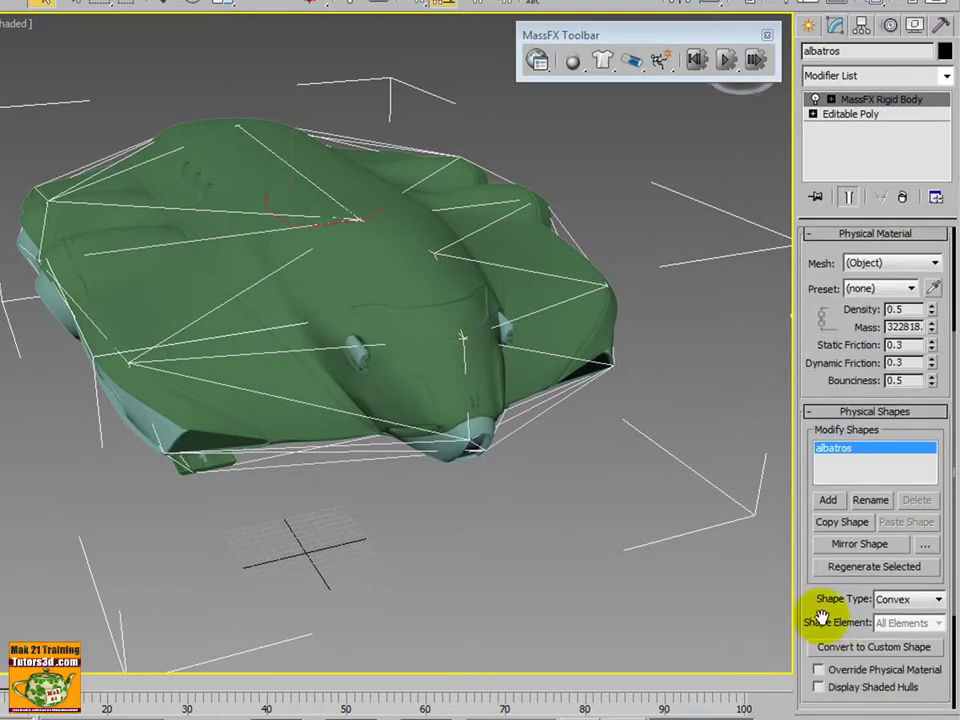
{"action": "scroll", "coordinate": [823, 682], "scroll_direction": "down", "scroll_amount": 5}
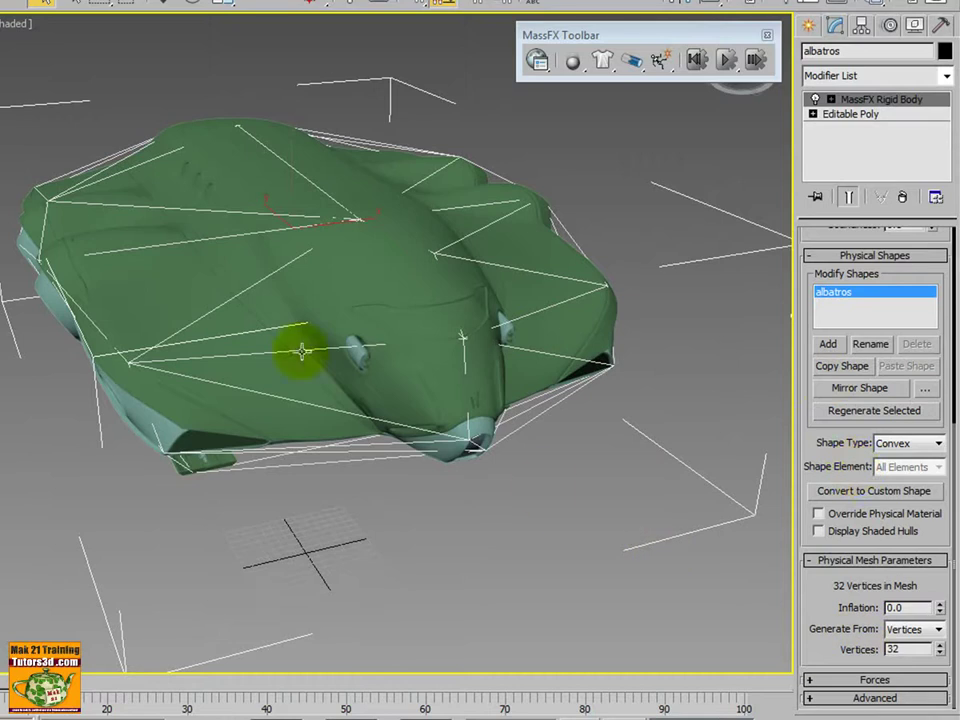
{"action": "left_click", "coordinate": [905, 629]}
{"action": "left_click", "coordinate": [905, 646]}
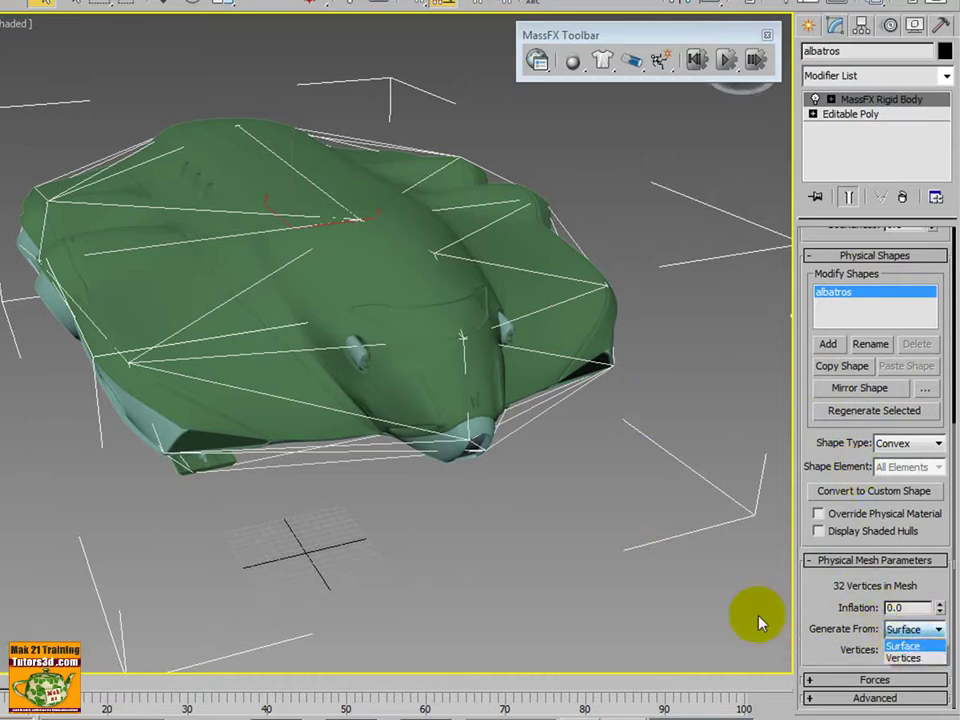
{"action": "scroll", "coordinate": [850, 645], "scroll_direction": "up", "scroll_amount": 3}
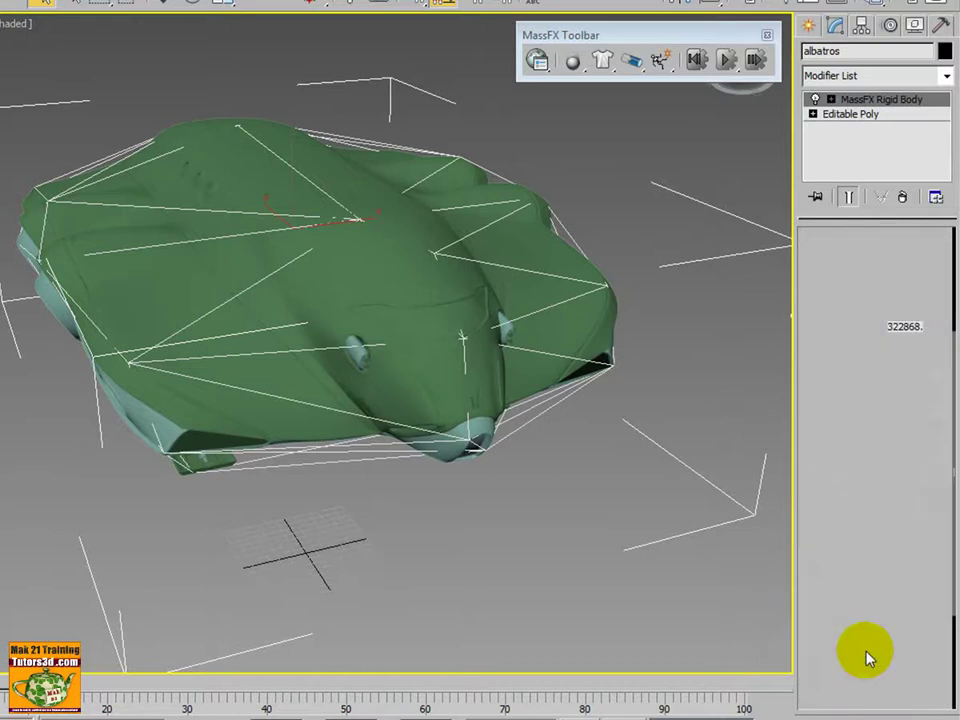
{"action": "left_click_drag", "start_coordinate": [822, 572], "coordinate": [825, 416]}
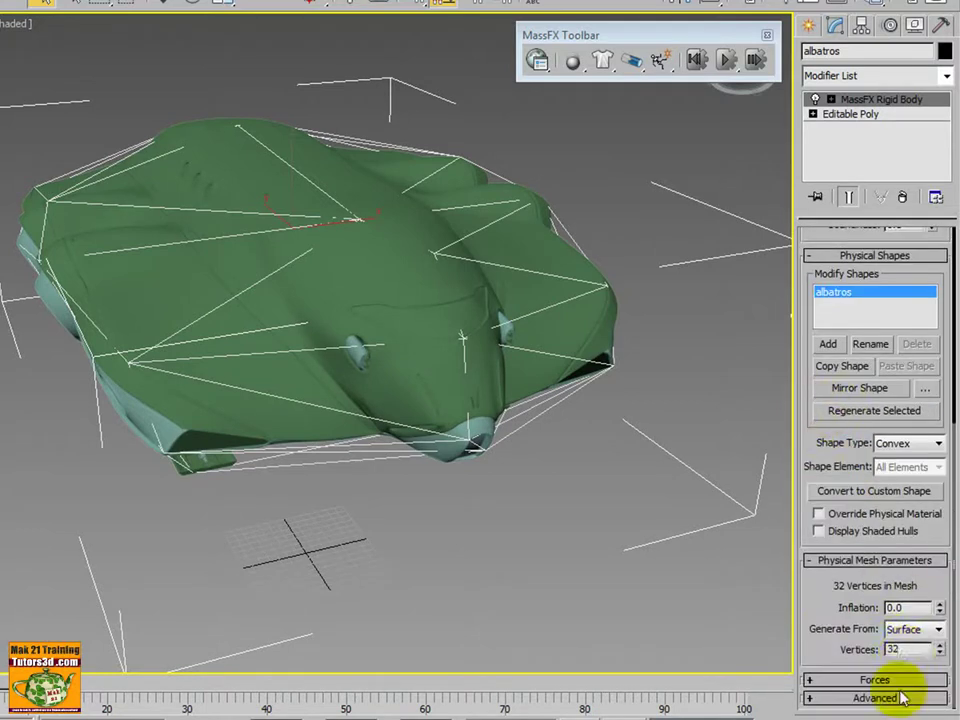
Set the convex hull Vertices to 50
{"action": "double_click", "coordinate": [910, 650]}
{"action": "type", "text": "50"}
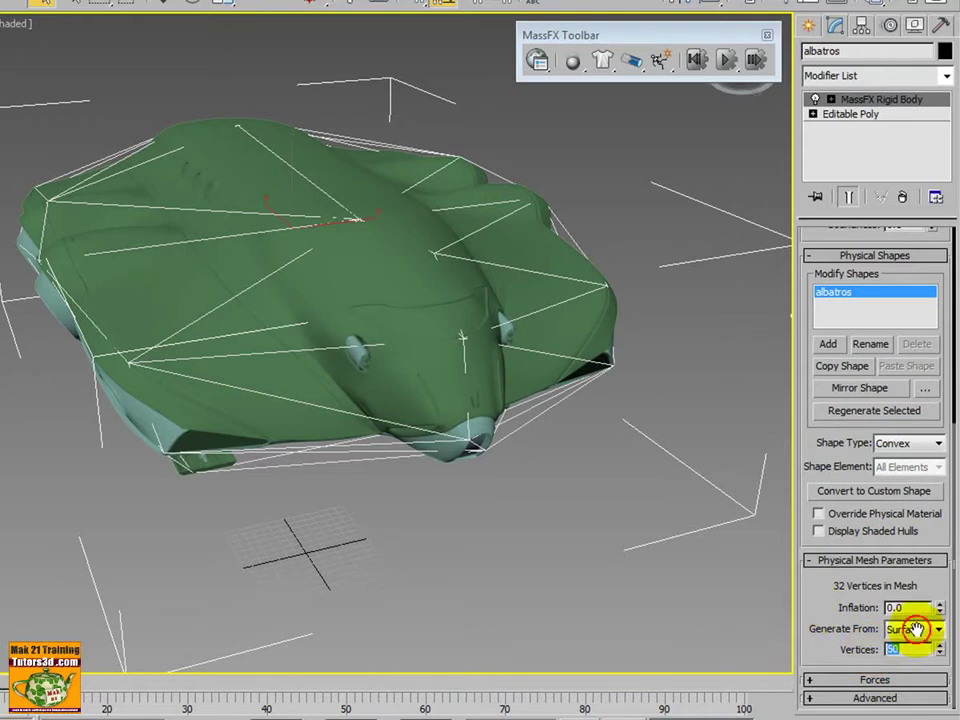
{"action": "key", "text": "Return"}
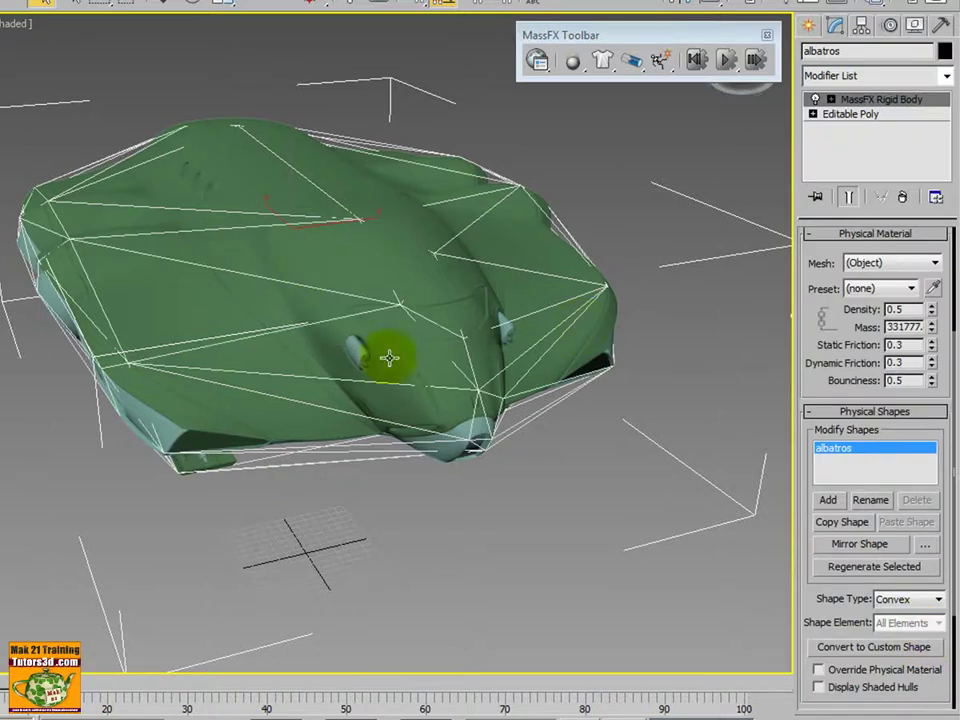
{"action": "left_click_drag", "start_coordinate": [816, 615], "coordinate": [812, 431]}
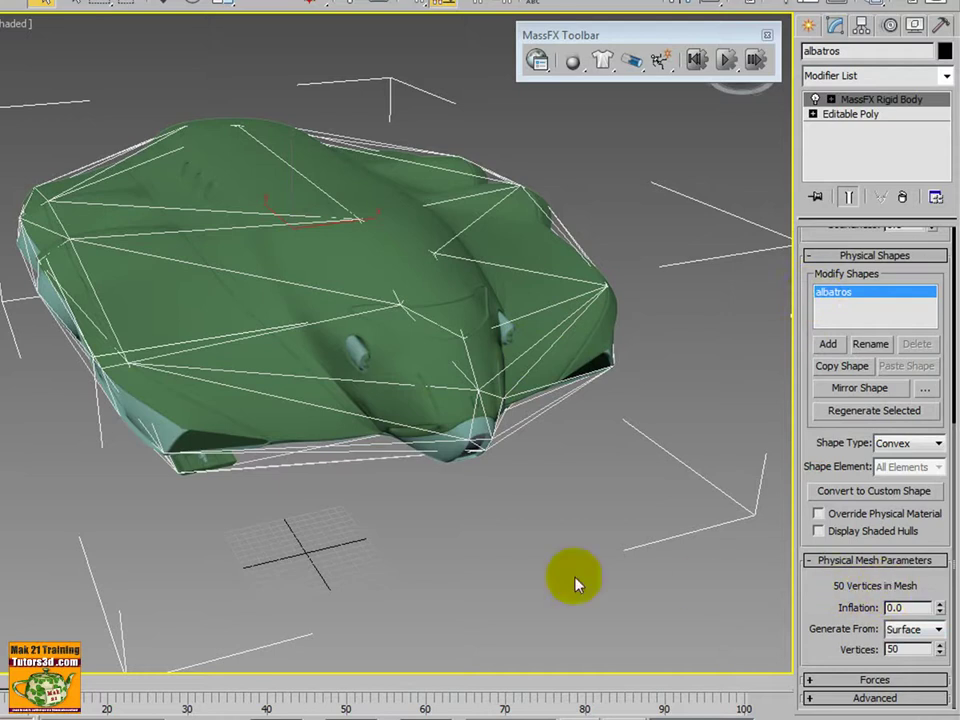
Orbit and zoom to inspect the 50-vertex hull along the underside and nose
{"action": "mouse_move", "coordinate": [545, 583]}
{"action": "middle_mouse_down", "text": "alt"}
{"action": "mouse_move", "coordinate": [525, 561]}
{"action": "mouse_move", "coordinate": [521, 501]}
{"action": "mouse_move", "coordinate": [548, 545]}
{"action": "middle_mouse_up", "text": "alt"}
{"action": "scroll", "coordinate": [514, 504], "scroll_direction": "up", "scroll_amount": 2}
{"action": "scroll", "coordinate": [561, 546], "scroll_direction": "up", "scroll_amount": 4}
{"action": "scroll", "coordinate": [459, 504], "scroll_direction": "up", "scroll_amount": 2}
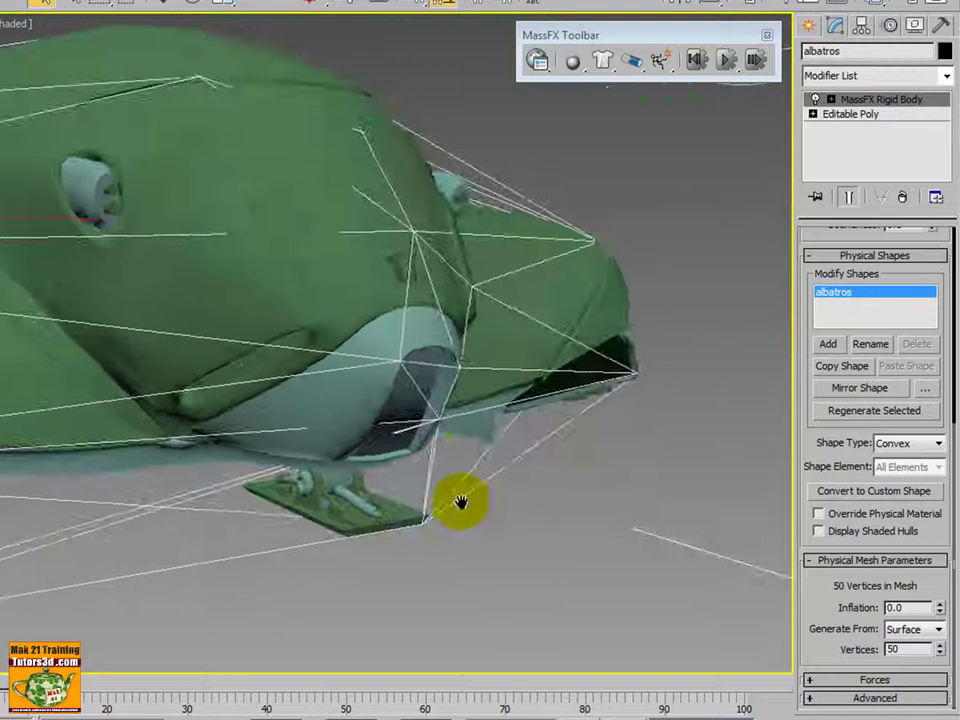
{"action": "mouse_move", "coordinate": [470, 493]}
{"action": "middle_mouse_down", "text": "alt"}
{"action": "mouse_move", "coordinate": [467, 570]}
{"action": "mouse_move", "coordinate": [510, 519]}
{"action": "mouse_move", "coordinate": [477, 483]}
{"action": "middle_mouse_up", "text": "alt"}
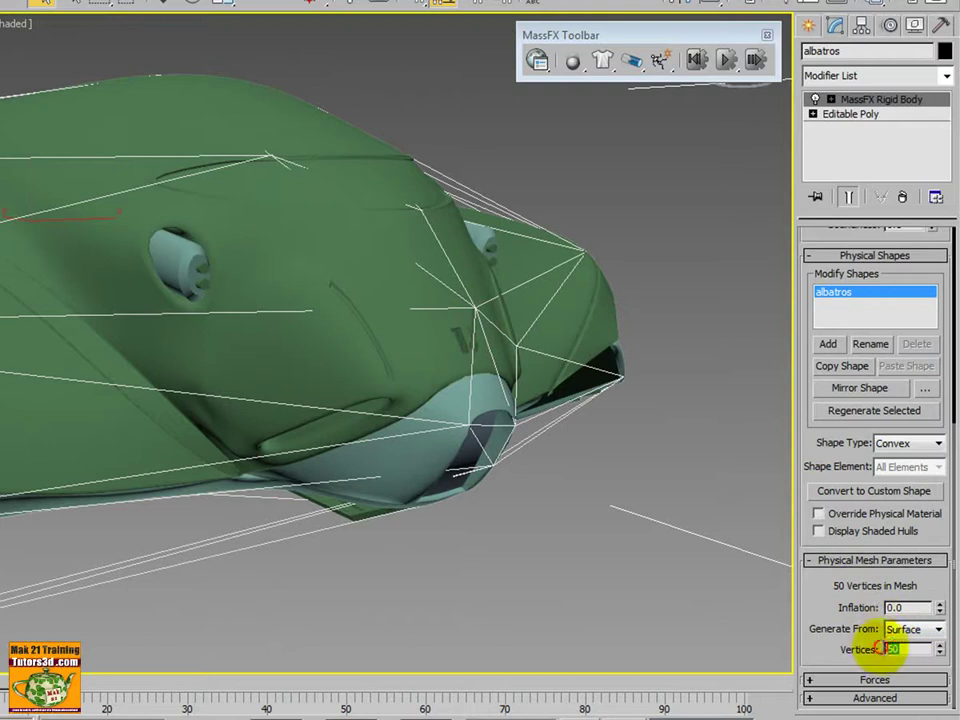
{"action": "left_click", "coordinate": [890, 648]}
{"action": "type", "text": "100"}
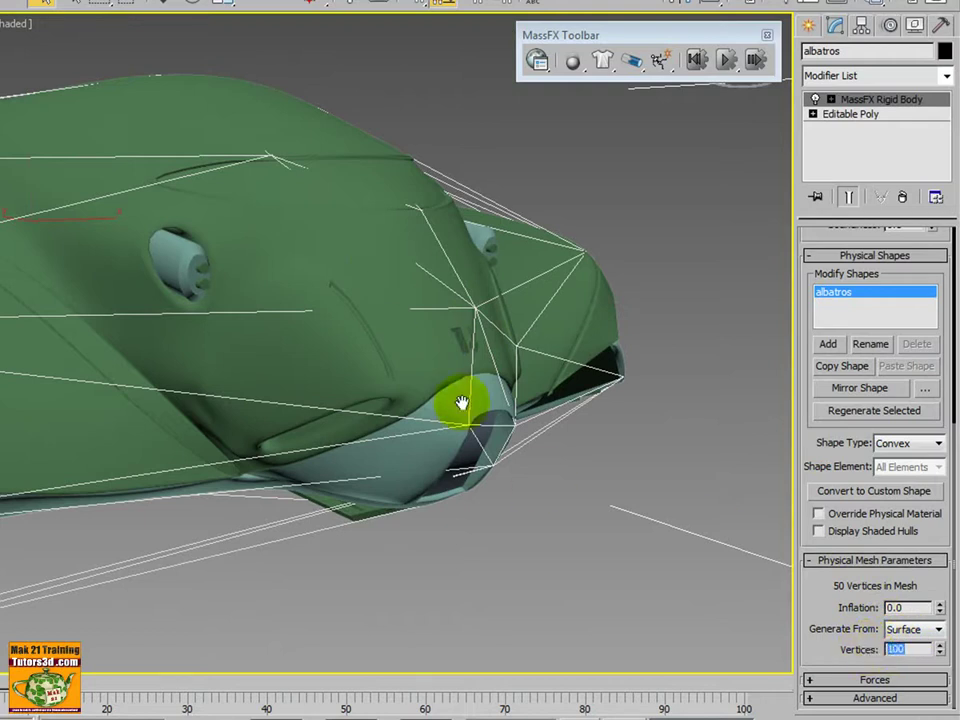
Apply 100 hull vertices and orbit around the ship to review the denser hull
{"action": "left_click", "coordinate": [463, 470]}
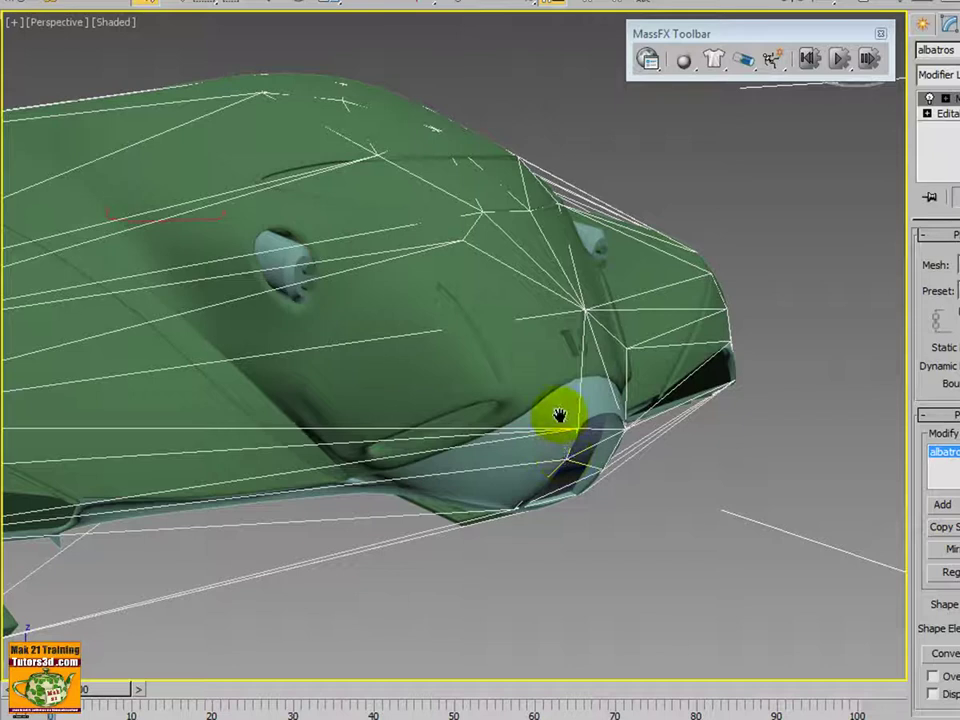
{"action": "scroll", "coordinate": [449, 411], "scroll_direction": "down", "scroll_amount": 5}
{"action": "mouse_move", "coordinate": [363, 428]}
{"action": "middle_mouse_down", "text": "alt"}
{"action": "mouse_move", "coordinate": [675, 420]}
{"action": "mouse_move", "coordinate": [628, 450]}
{"action": "mouse_move", "coordinate": [714, 463]}
{"action": "mouse_move", "coordinate": [399, 446]}
{"action": "mouse_move", "coordinate": [311, 422]}
{"action": "mouse_move", "coordinate": [420, 447]}
{"action": "mouse_move", "coordinate": [386, 386]}
{"action": "mouse_move", "coordinate": [328, 373]}
{"action": "mouse_move", "coordinate": [311, 349]}
{"action": "mouse_move", "coordinate": [456, 407]}
{"action": "mouse_move", "coordinate": [492, 442]}
{"action": "mouse_move", "coordinate": [450, 407]}
{"action": "middle_mouse_up", "text": "alt"}
{"action": "scroll", "coordinate": [311, 418], "scroll_direction": "up", "scroll_amount": 3}
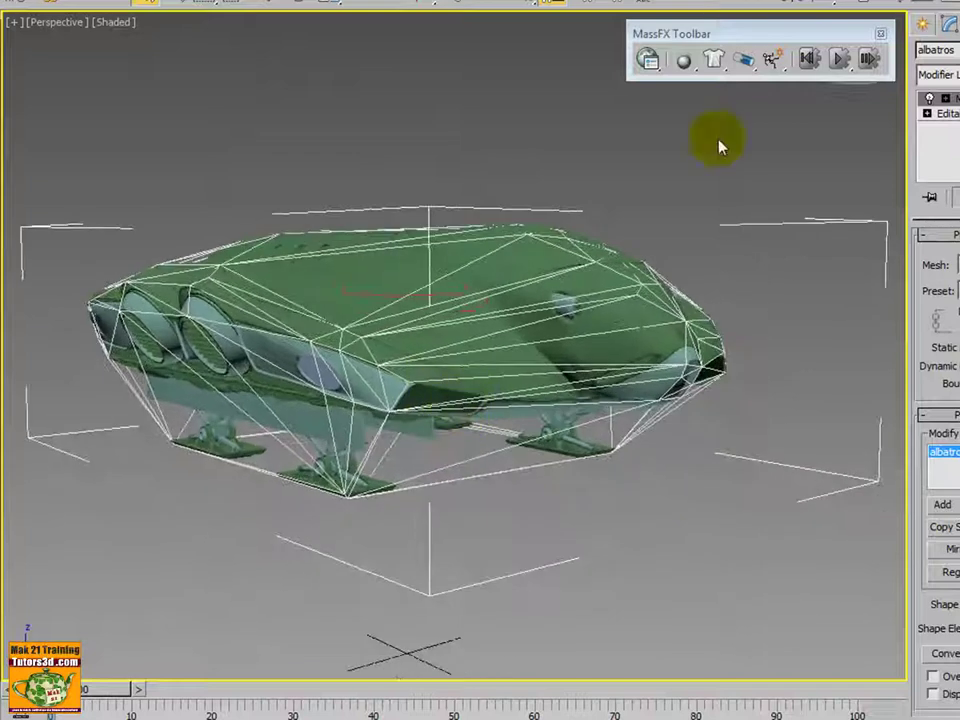
Play the MassFX simulation with the 100-vertex hull, then reset it to frame 0
{"action": "left_click", "coordinate": [847, 66]}
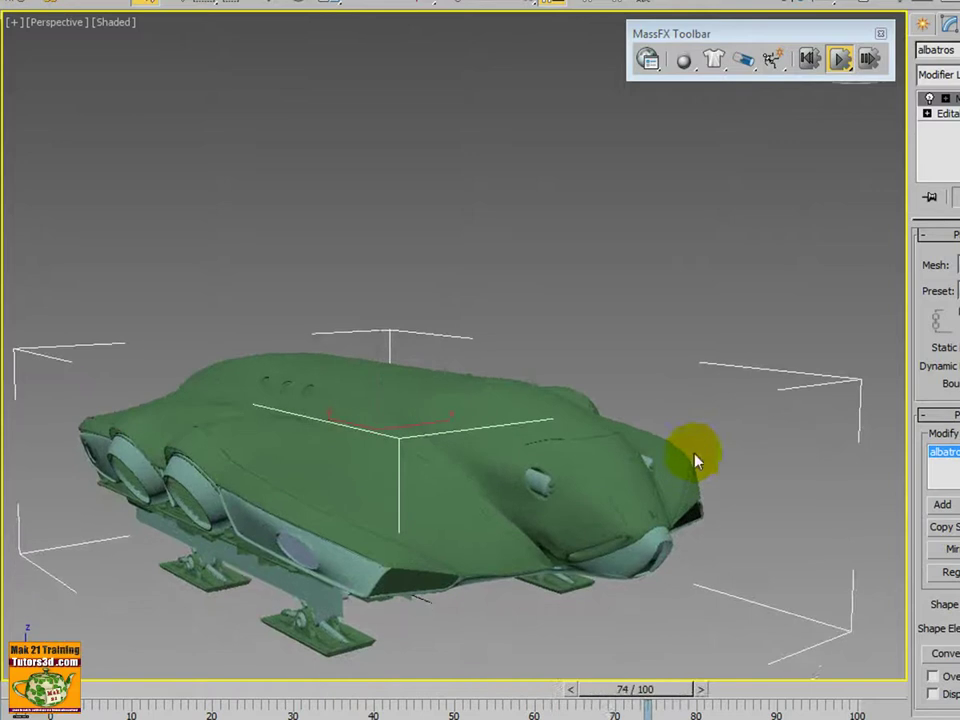
{"action": "left_click", "coordinate": [810, 58]}
{"action": "mouse_move", "coordinate": [781, 417]}
{"action": "middle_mouse_down", "text": "alt"}
{"action": "mouse_move", "coordinate": [456, 435]}
{"action": "mouse_move", "coordinate": [703, 446]}
{"action": "mouse_move", "coordinate": [762, 430]}
{"action": "mouse_move", "coordinate": [414, 441]}
{"action": "mouse_move", "coordinate": [403, 453]}
{"action": "mouse_move", "coordinate": [446, 454]}
{"action": "mouse_move", "coordinate": [403, 482]}
{"action": "mouse_move", "coordinate": [690, 461]}
{"action": "mouse_move", "coordinate": [420, 456]}
{"action": "mouse_move", "coordinate": [431, 452]}
{"action": "mouse_move", "coordinate": [412, 284]}
{"action": "middle_mouse_up", "text": "alt"}
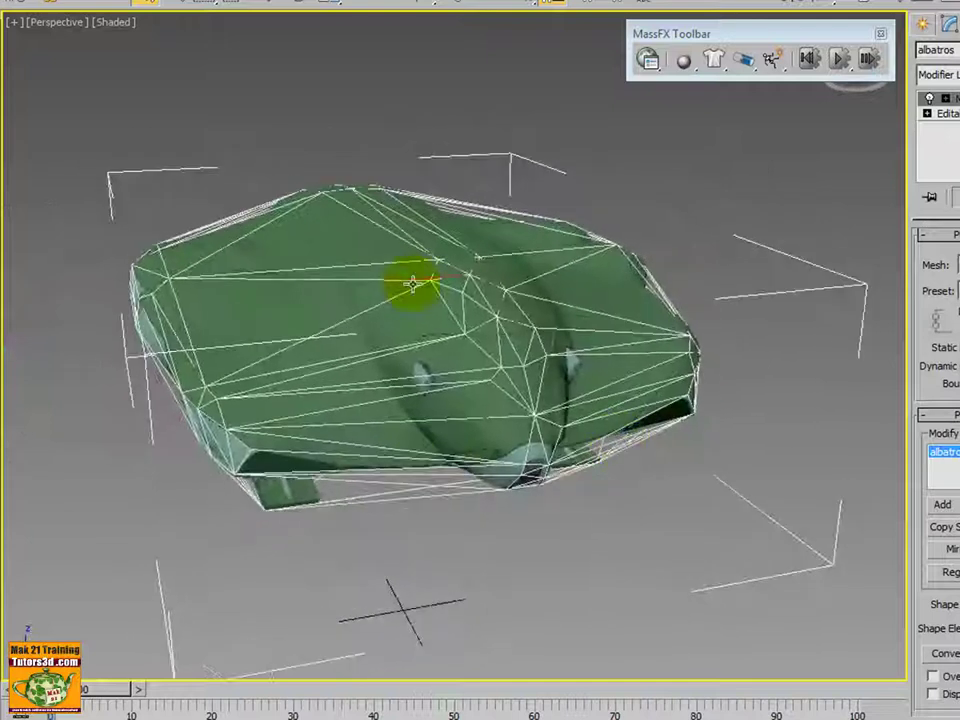